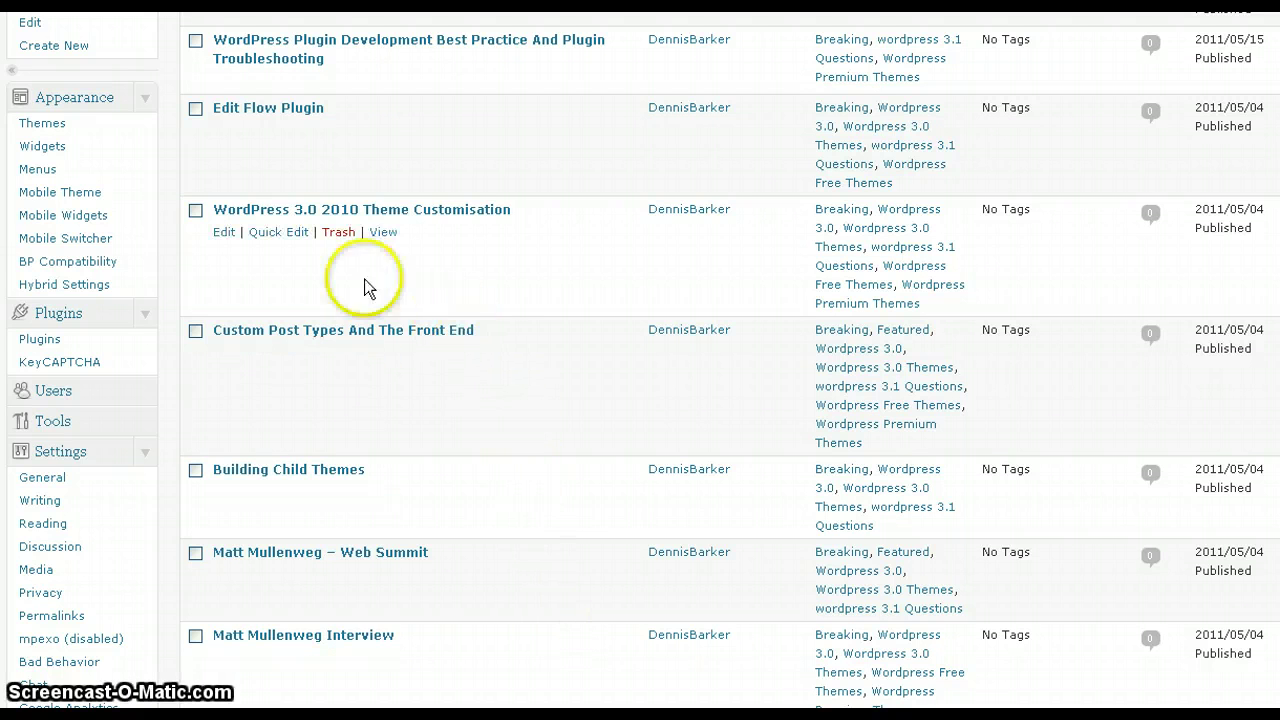
Open BP Compatibility settings and move the BuddyPress template files into the active theme.
left_click(110, 270)
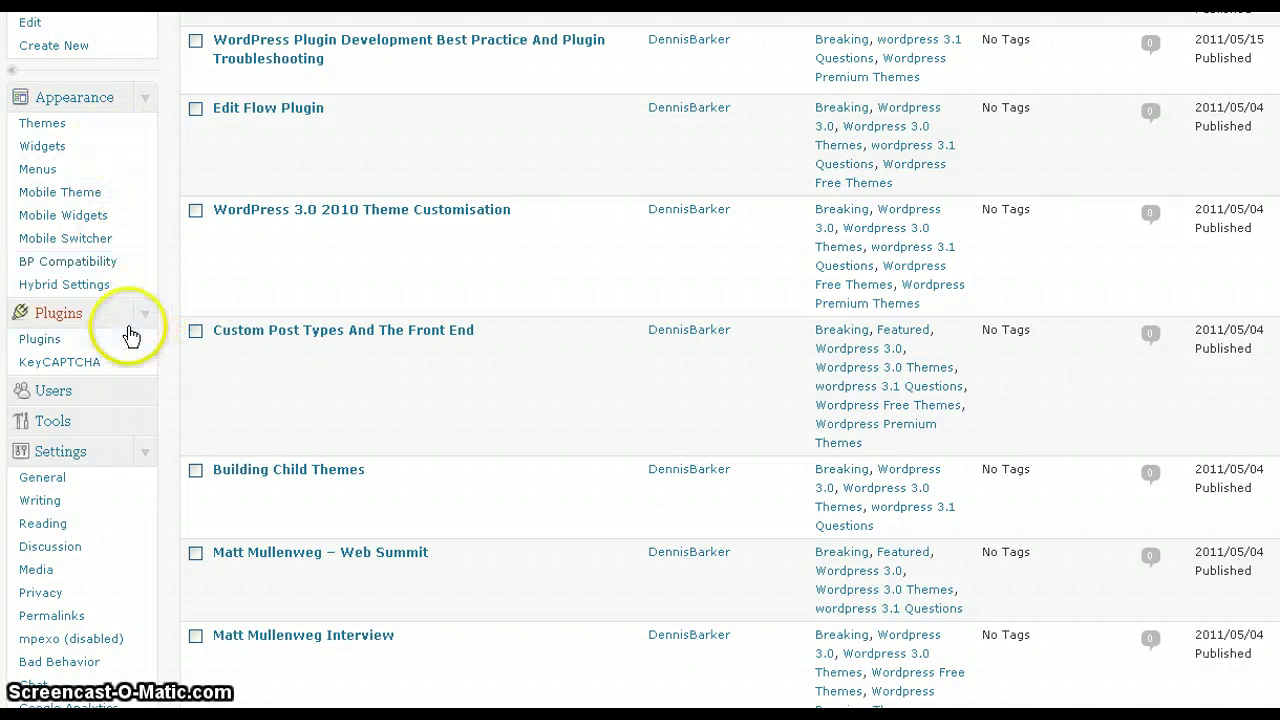
left_click(62, 346)
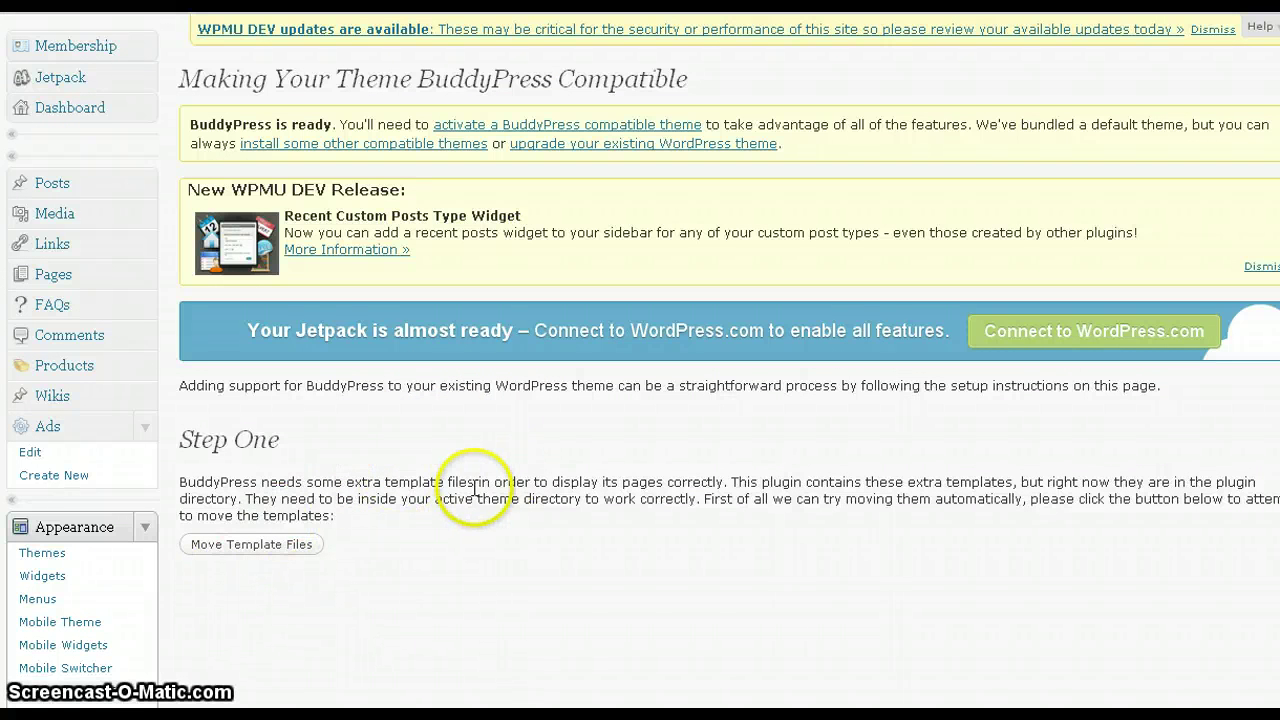
left_click(250, 548)
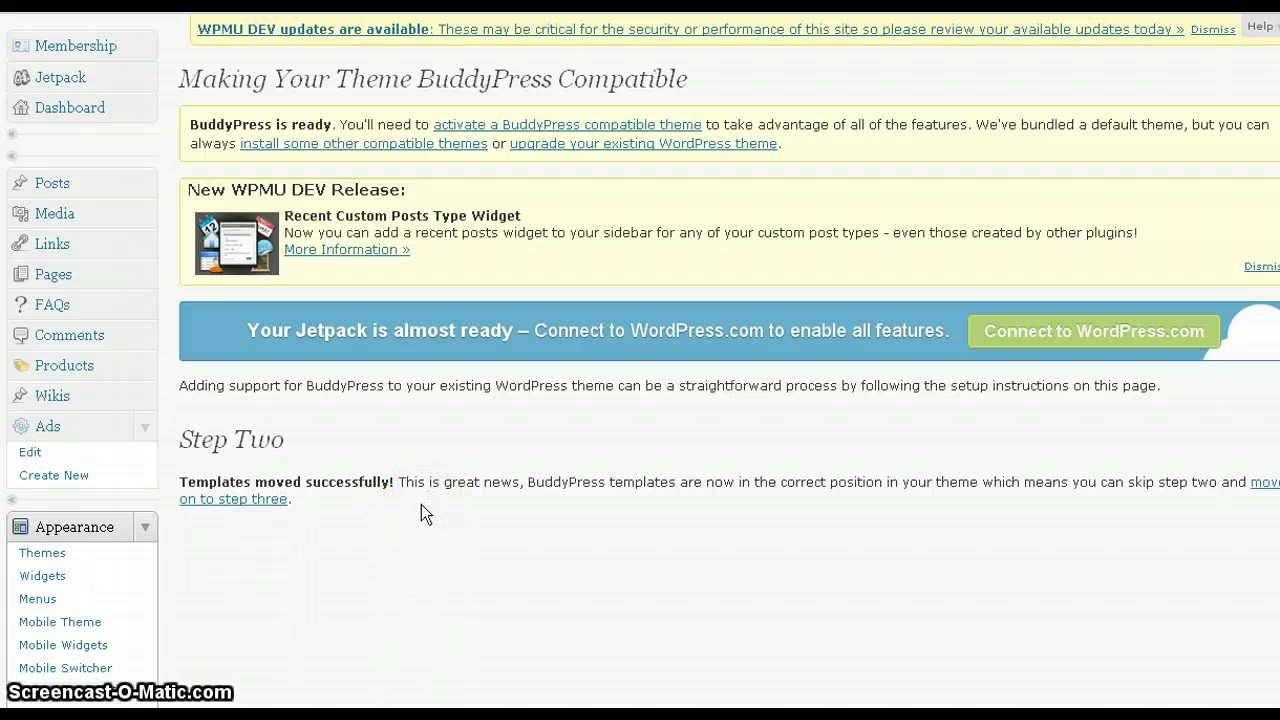
Go to Step Three and read the Fixing Alignment instructions and BuddyPress template list.
left_click(249, 500)
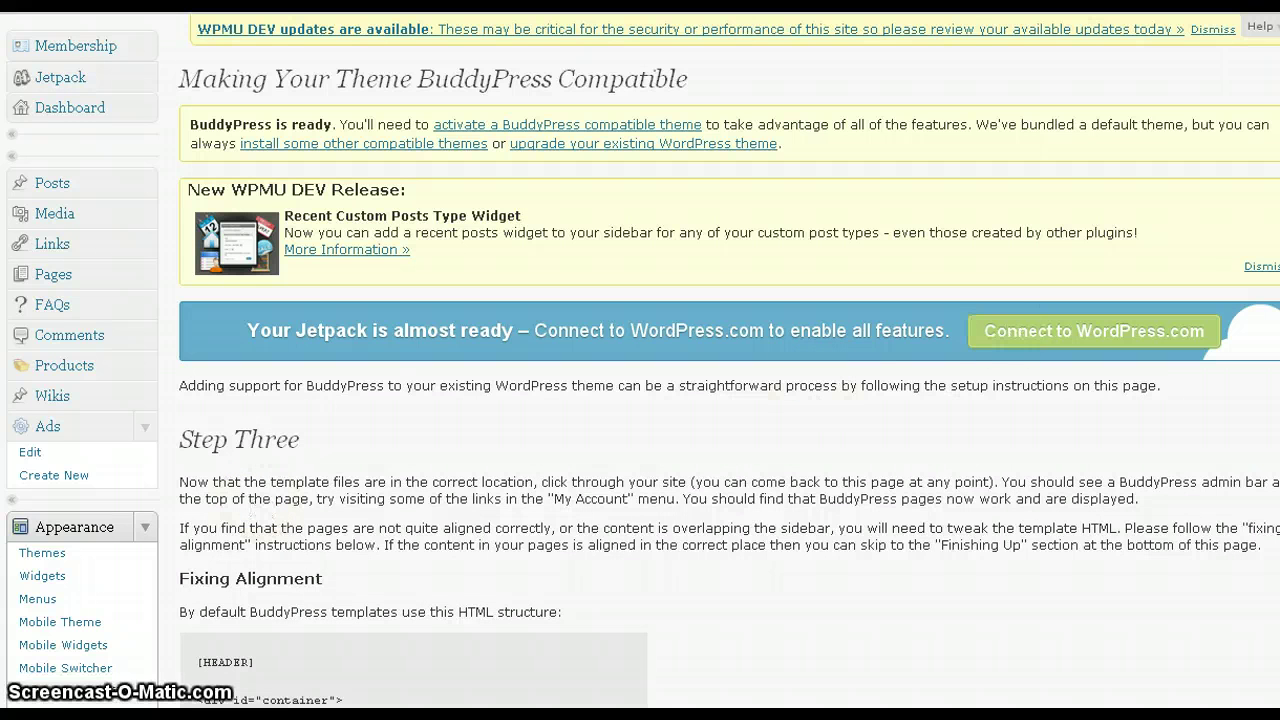
scroll(640, 360, "down", 4)
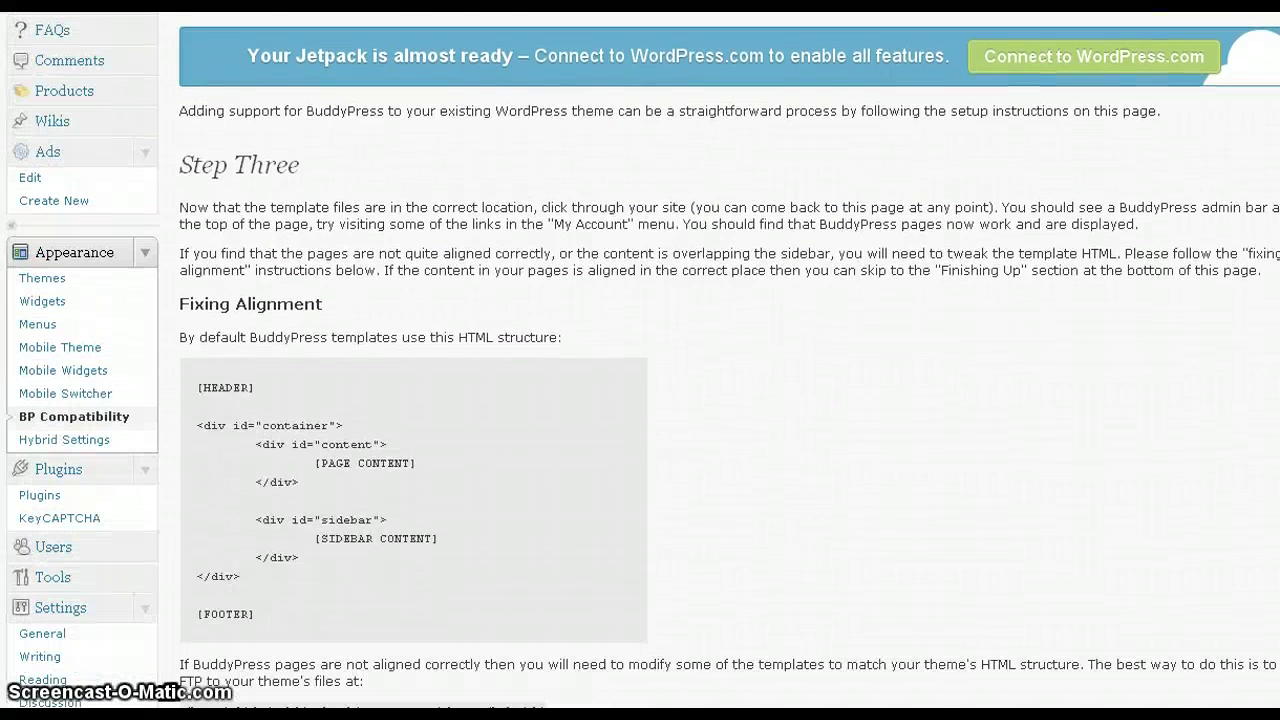
scroll(1235, 495, "down", 2)
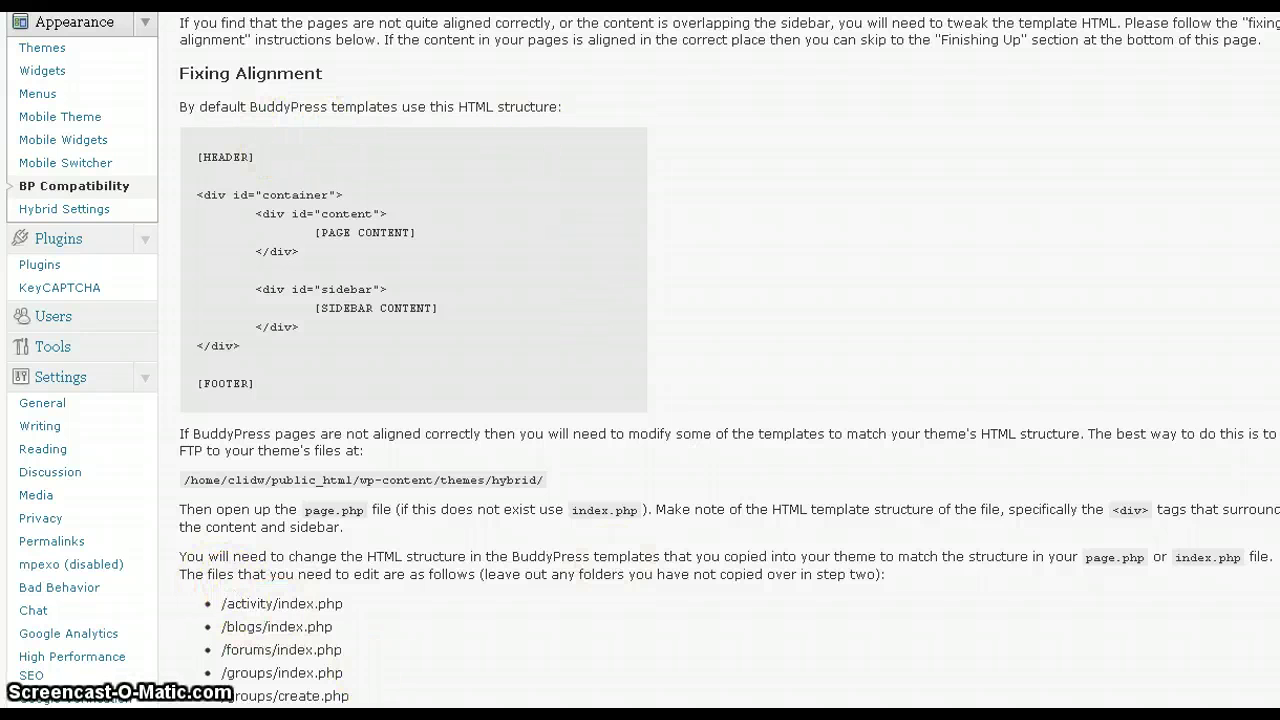
scroll(640, 360, "down", 3)
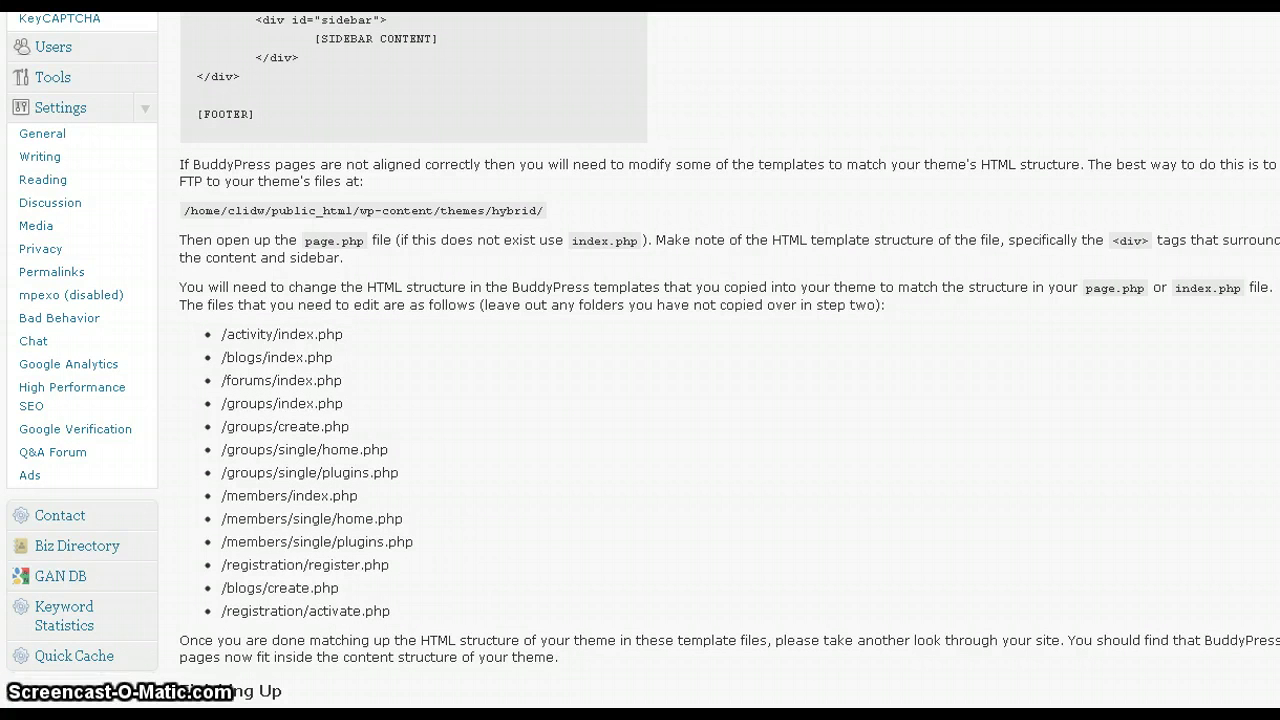
scroll(640, 360, "up", 2)
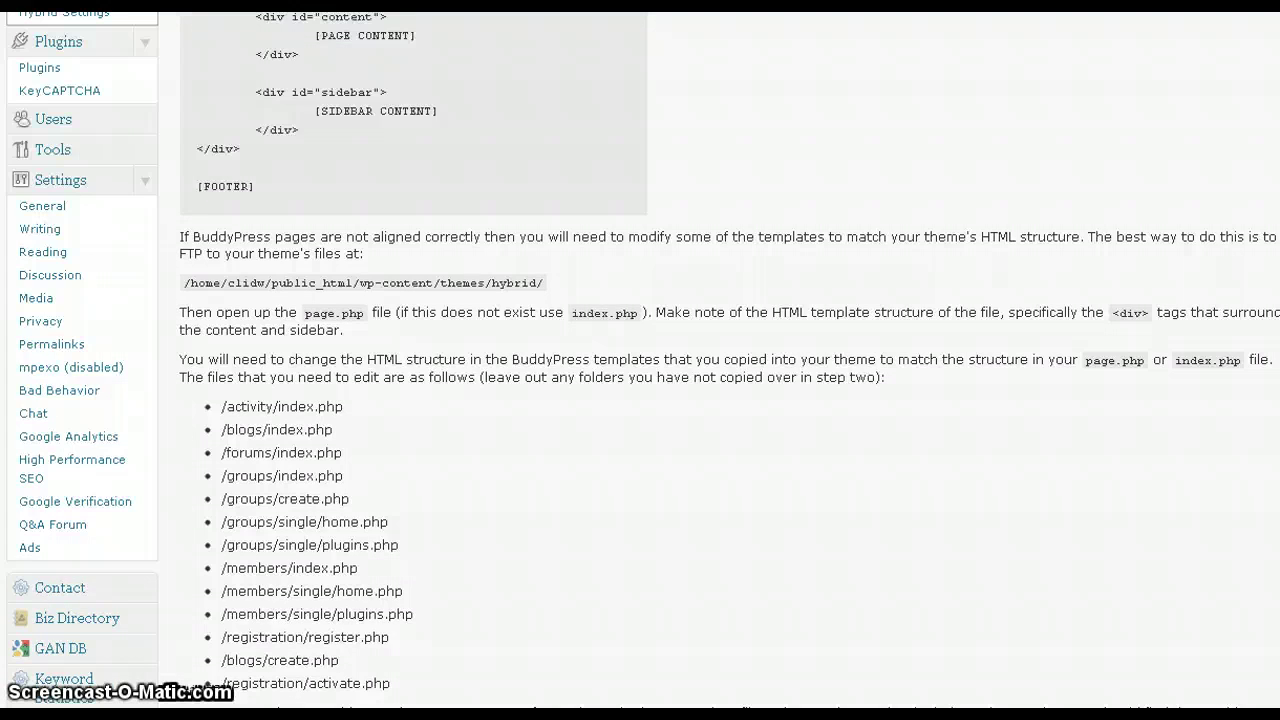
scroll(640, 360, "up", 3)
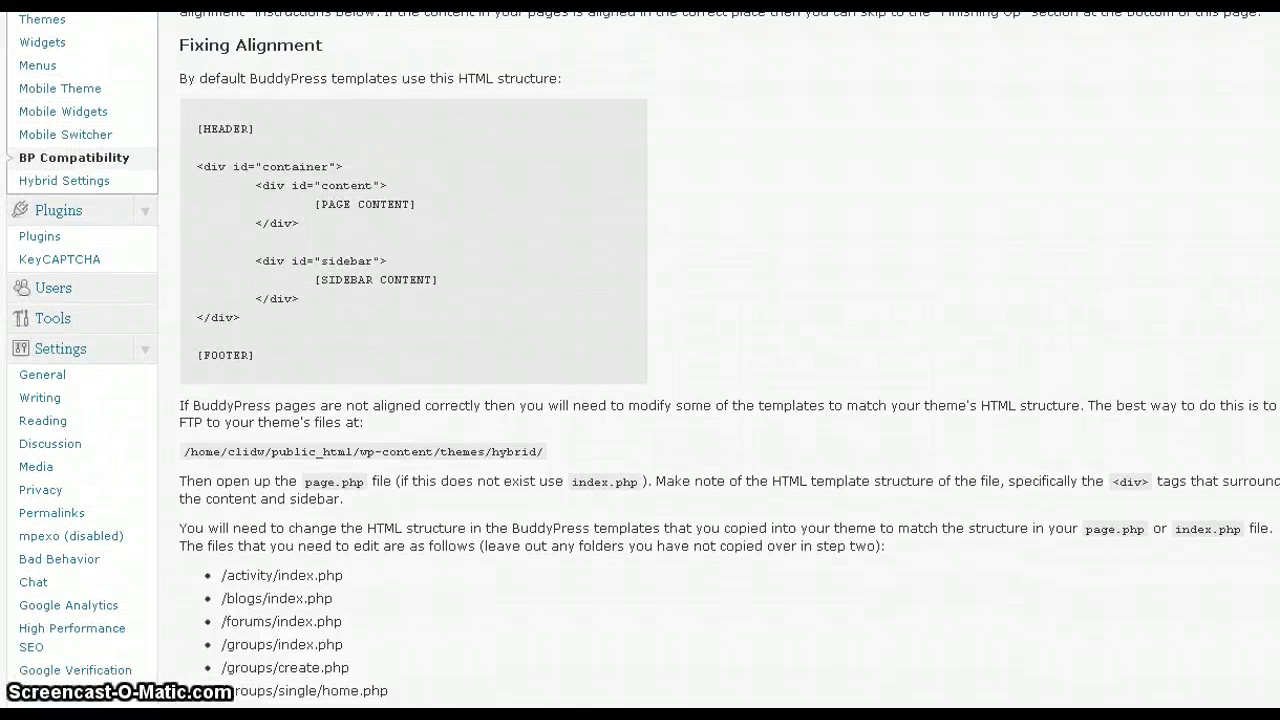
scroll(640, 360, "up", 2)
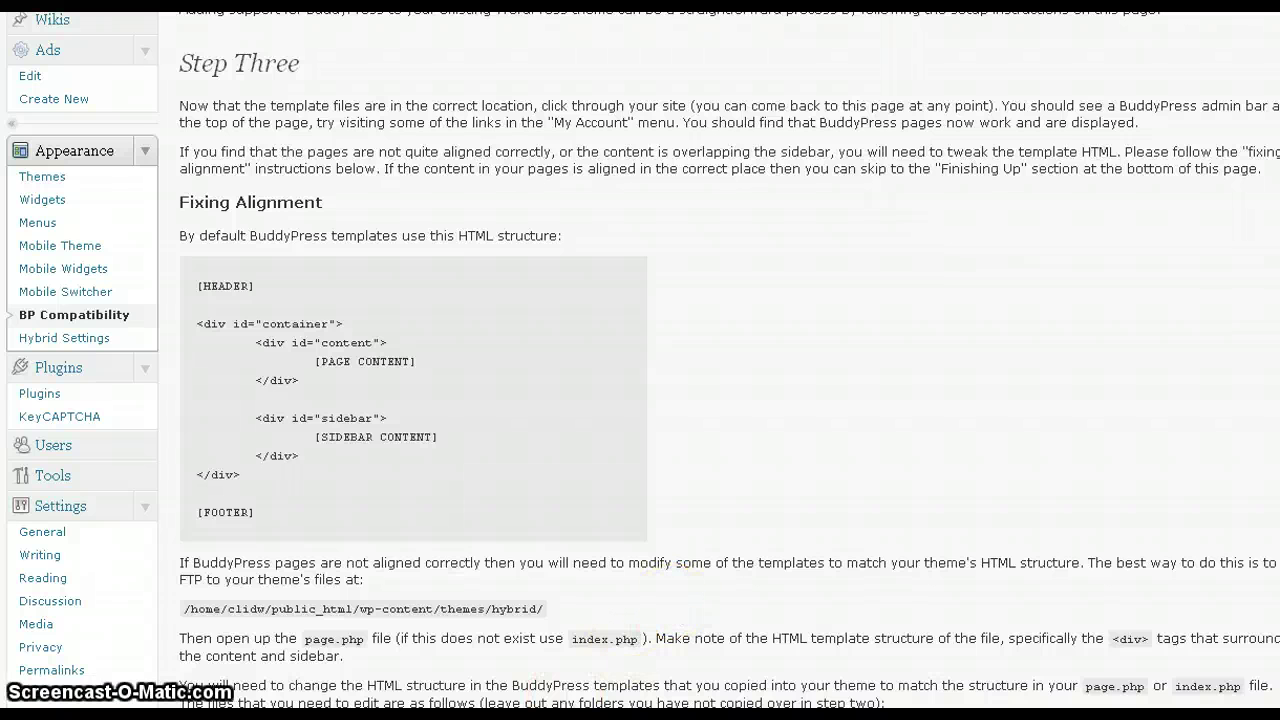
Scroll the live site's member profile Activity page to check it renders in the theme.
scroll(640, 360, "up", 5)
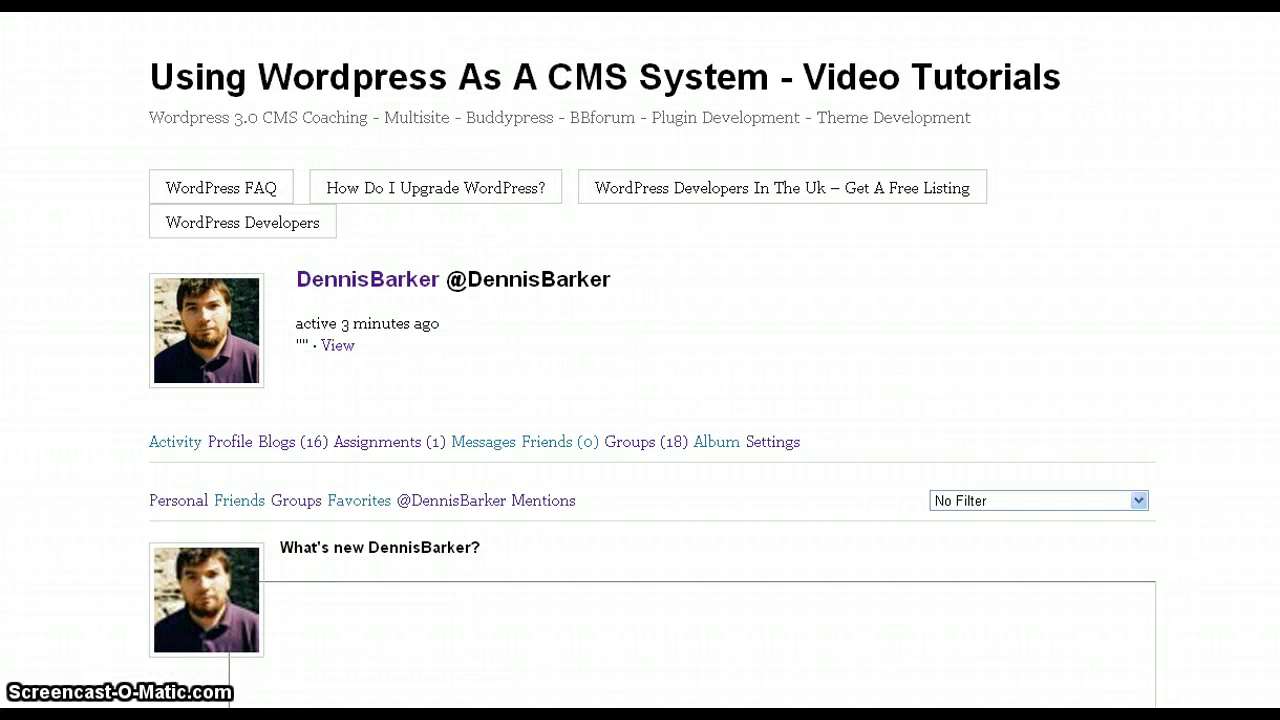
scroll(652, 400, "down", 4)
scroll(652, 400, "down", 1)
scroll(652, 400, "down", 1)
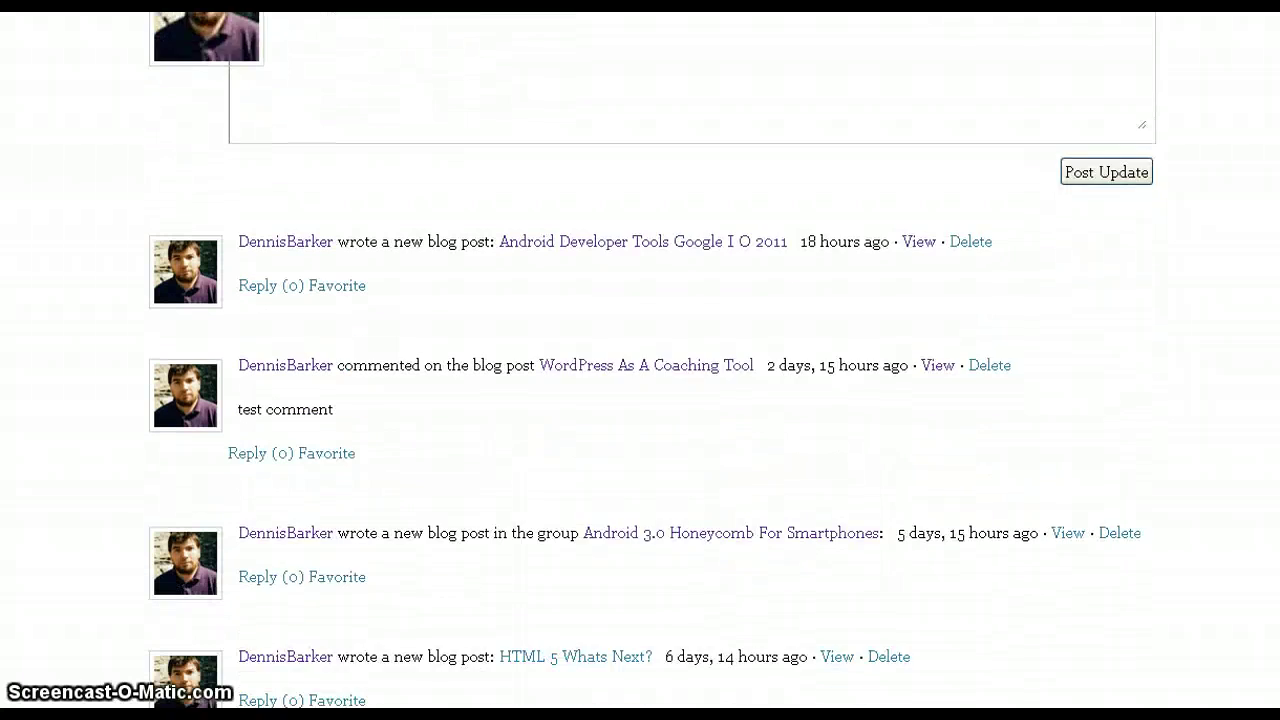
scroll(652, 400, "down", 1)
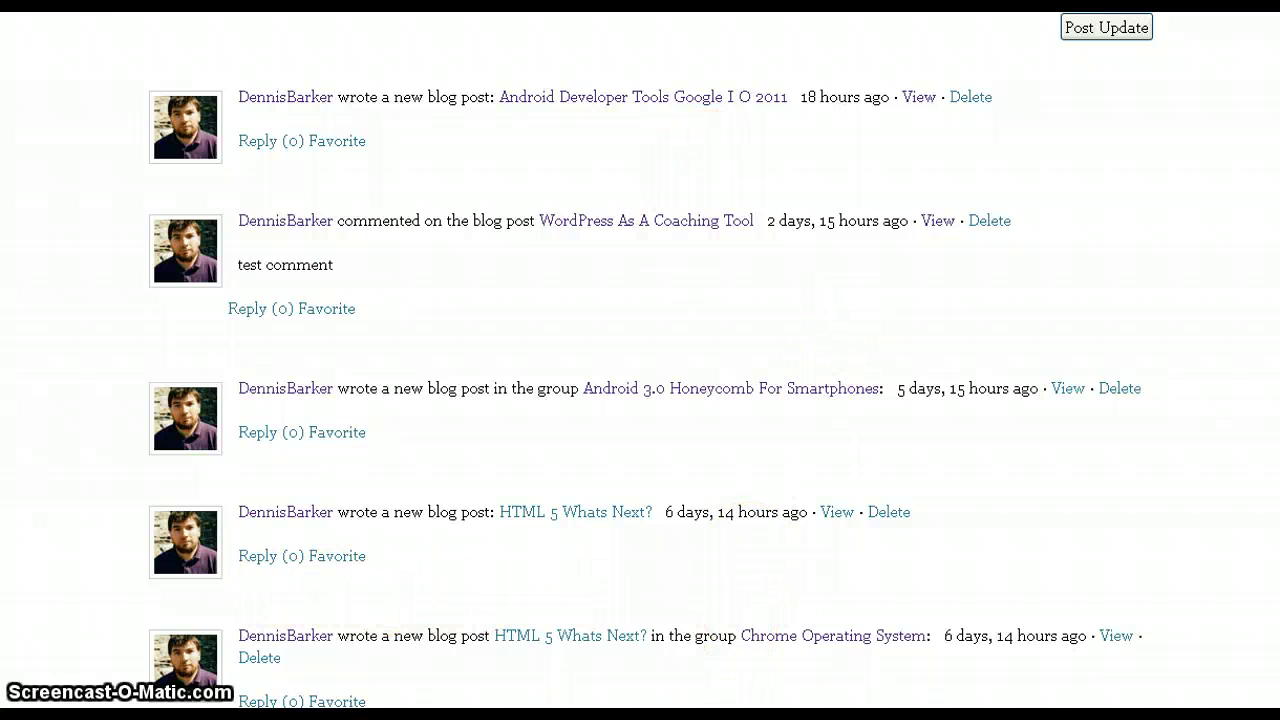
scroll(640, 360, "down", 1)
scroll(640, 360, "down", 3)
scroll(640, 360, "down", 1)
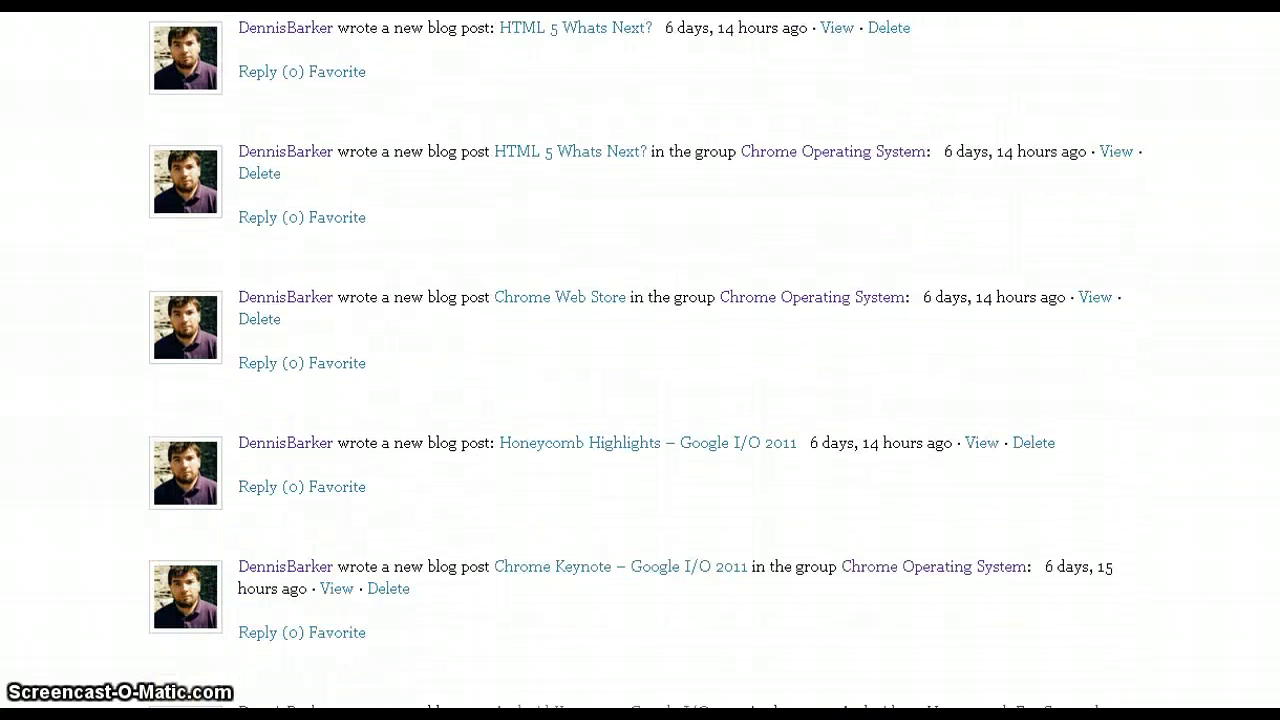
scroll(640, 360, "down", 2)
scroll(640, 360, "down", 1)
scroll(640, 360, "down", 2)
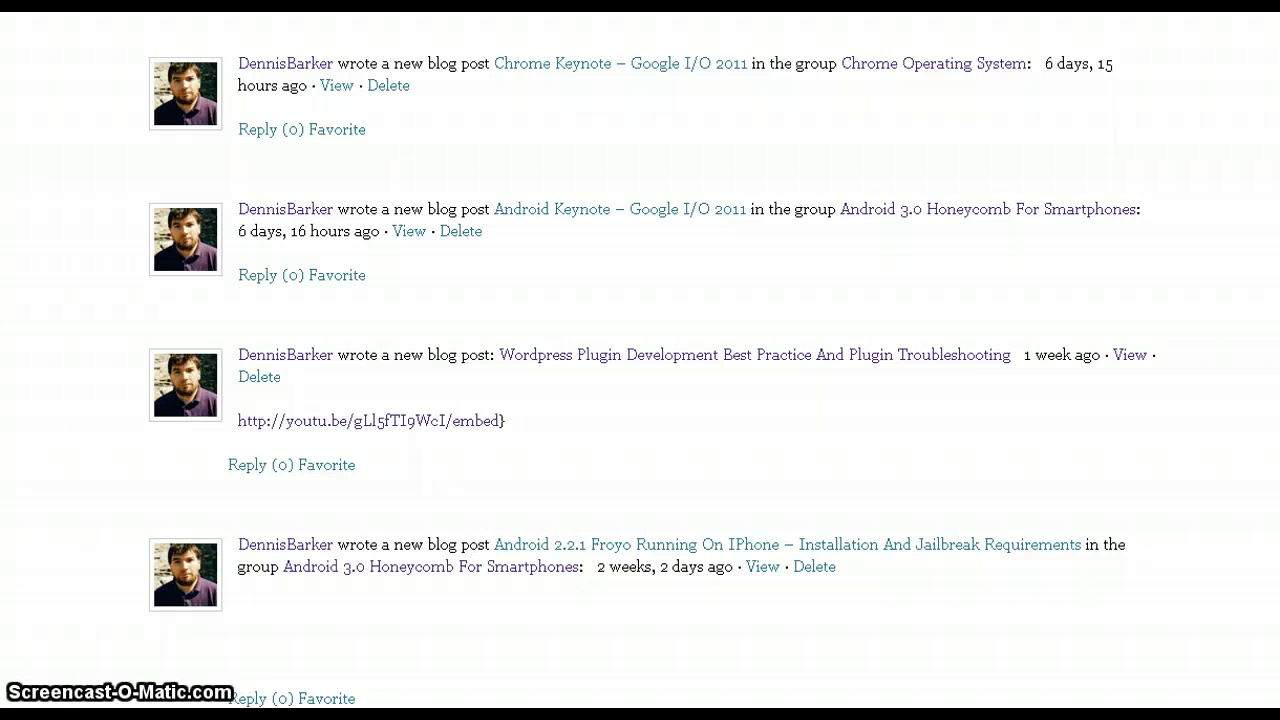
scroll(640, 360, "down", 1)
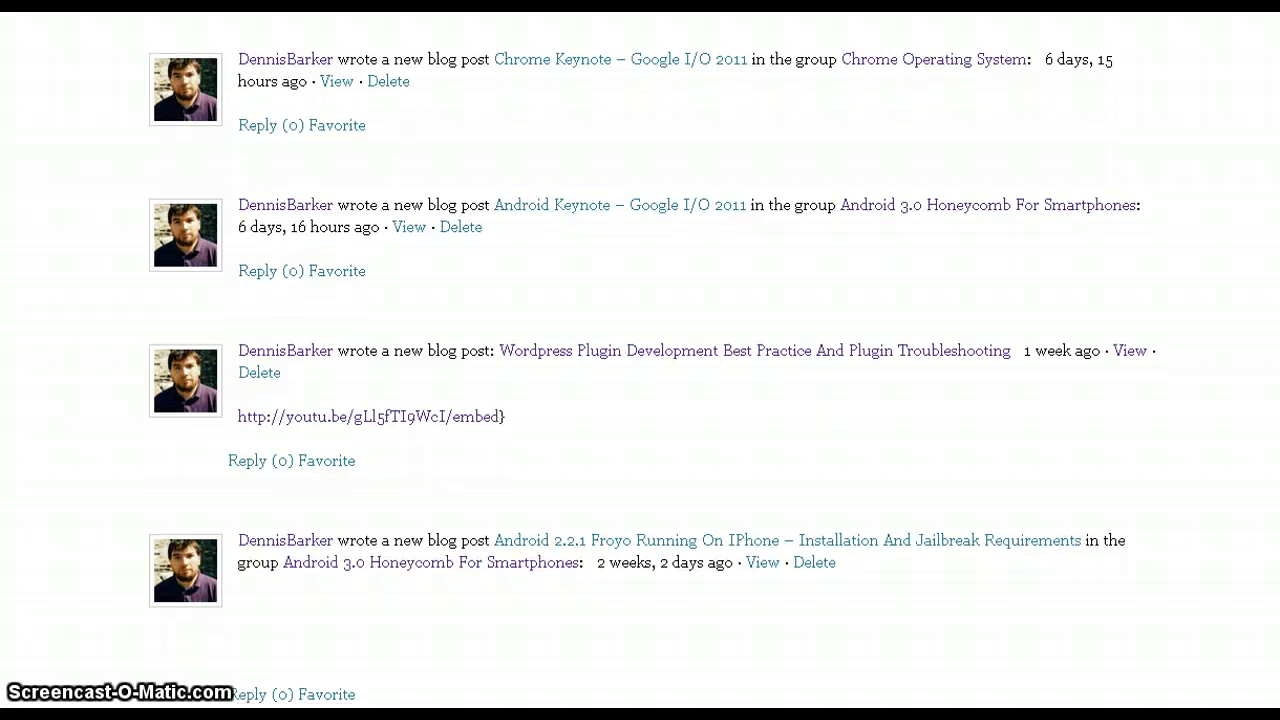
scroll(640, 360, "up", 2)
scroll(640, 360, "up", 3)
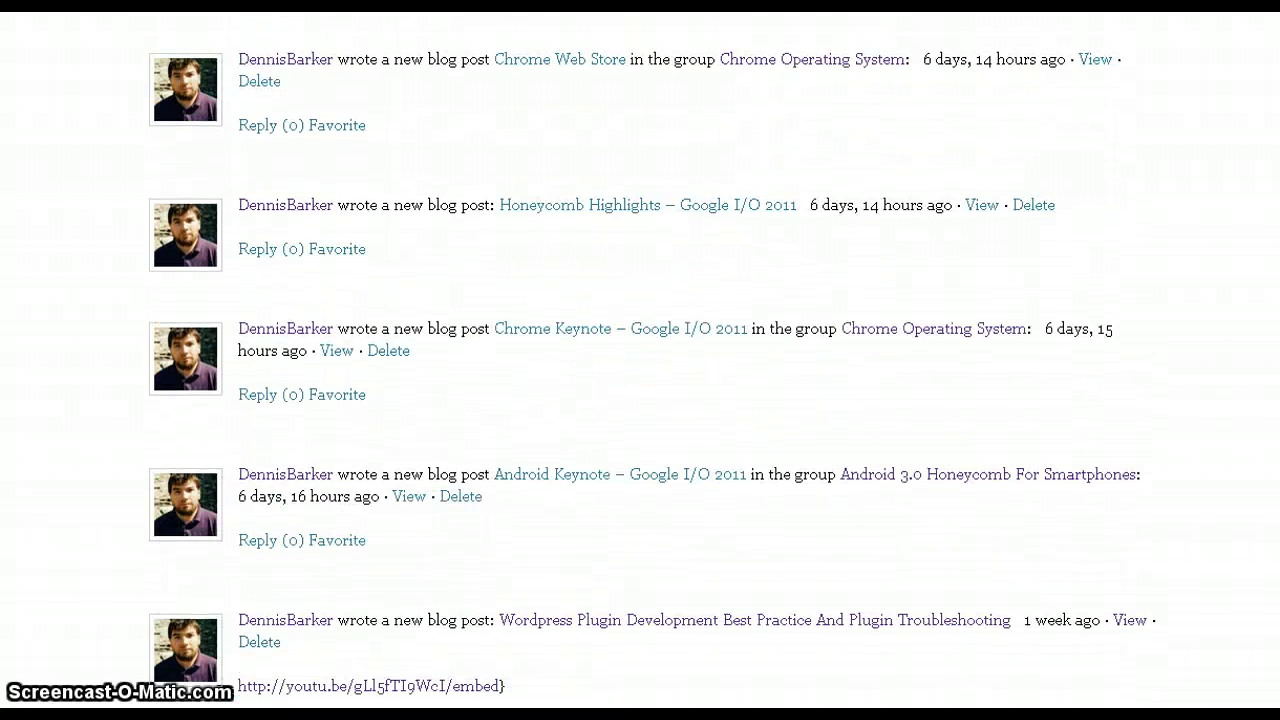
scroll(640, 360, "up", 1)
scroll(640, 360, "up", 3)
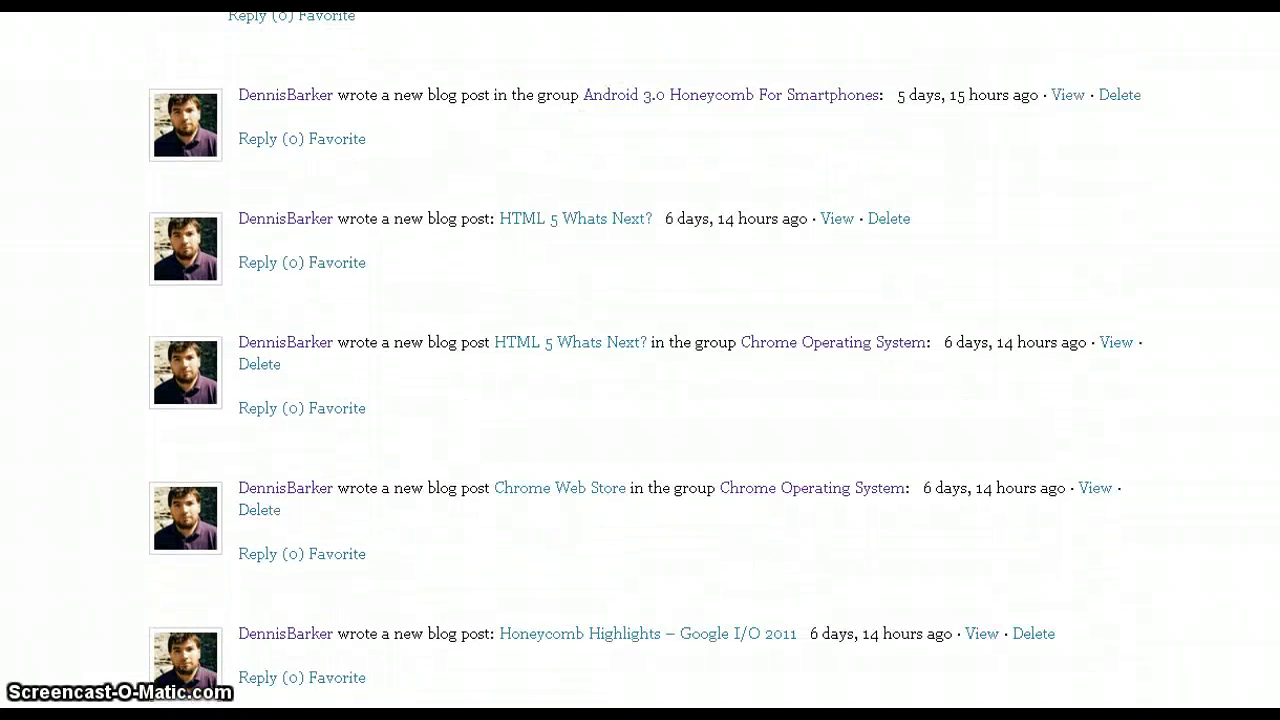
scroll(640, 360, "up", 5)
scroll(640, 360, "up", 2)
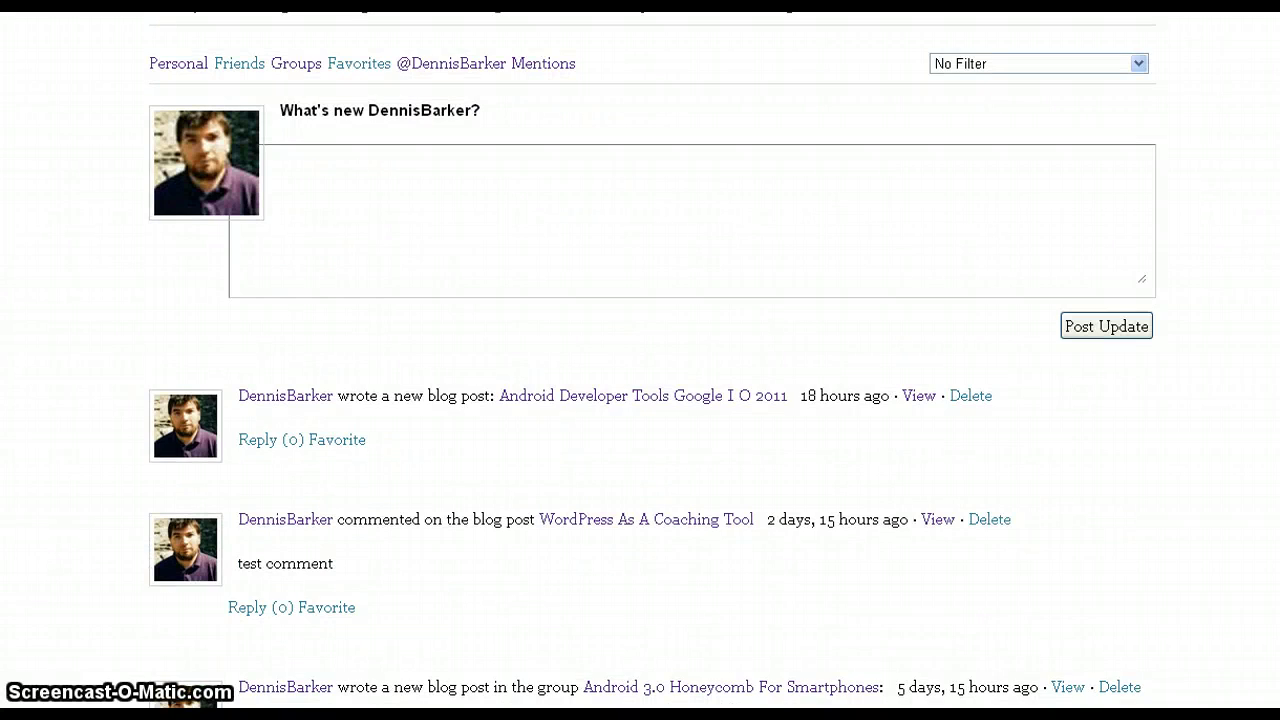
scroll(640, 360, "up", 1)
scroll(640, 360, "up", 3)
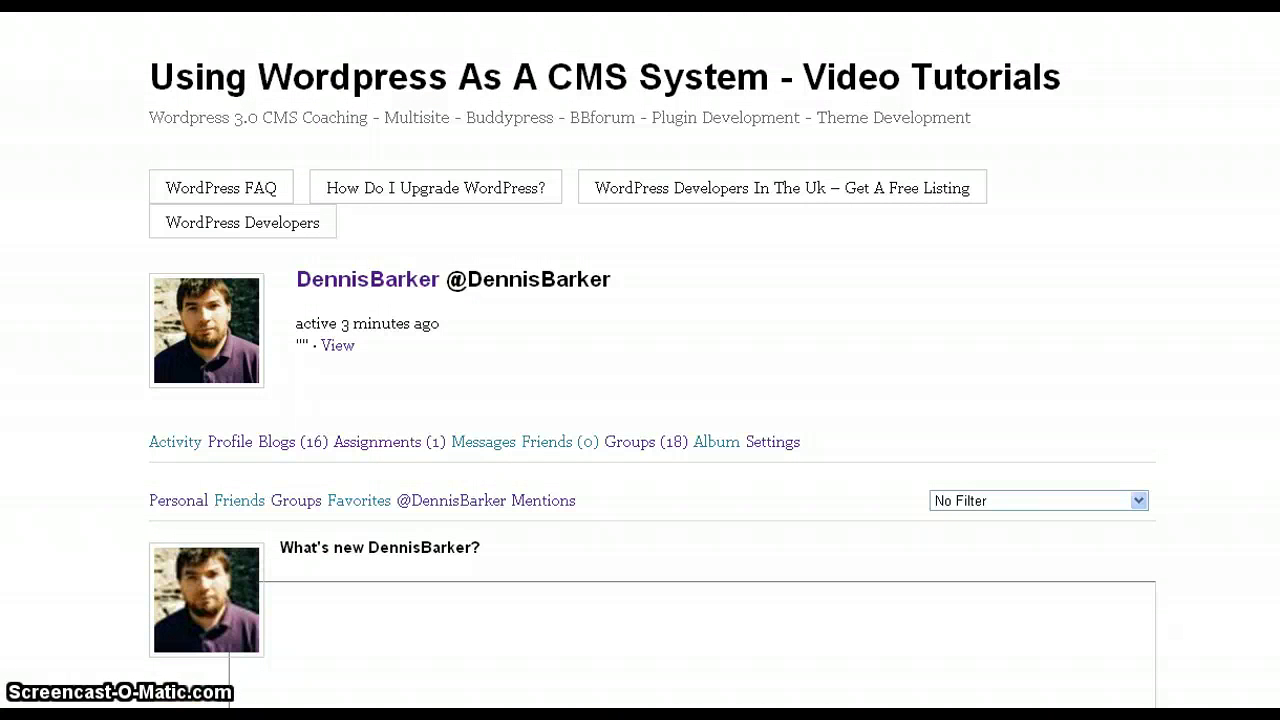